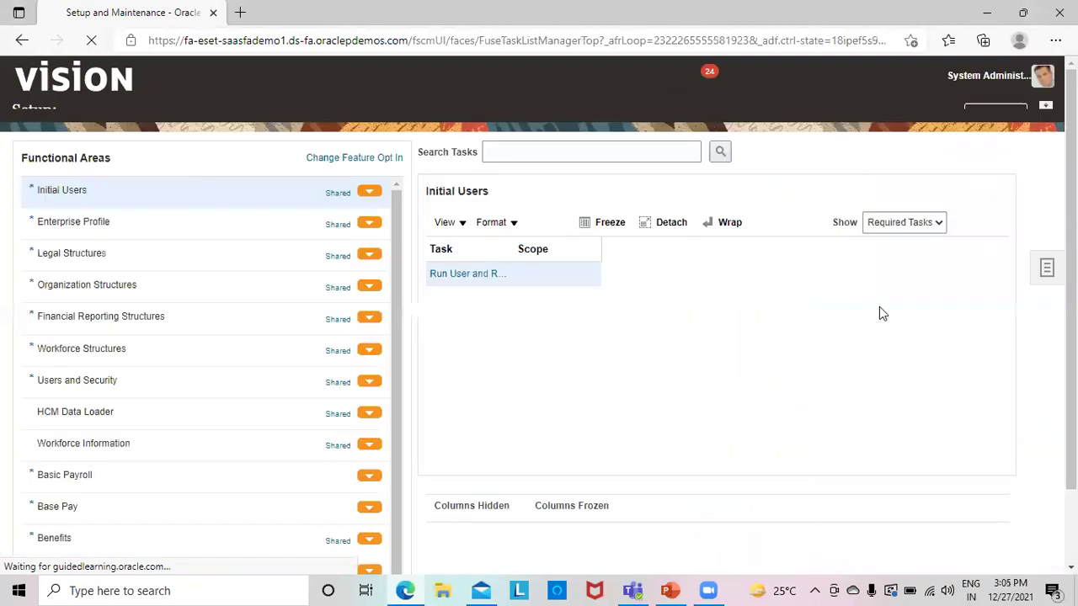
Step: Search the setup tasks for 'manage geographies' and open the Manage Geographies task
left_click(1046, 294)
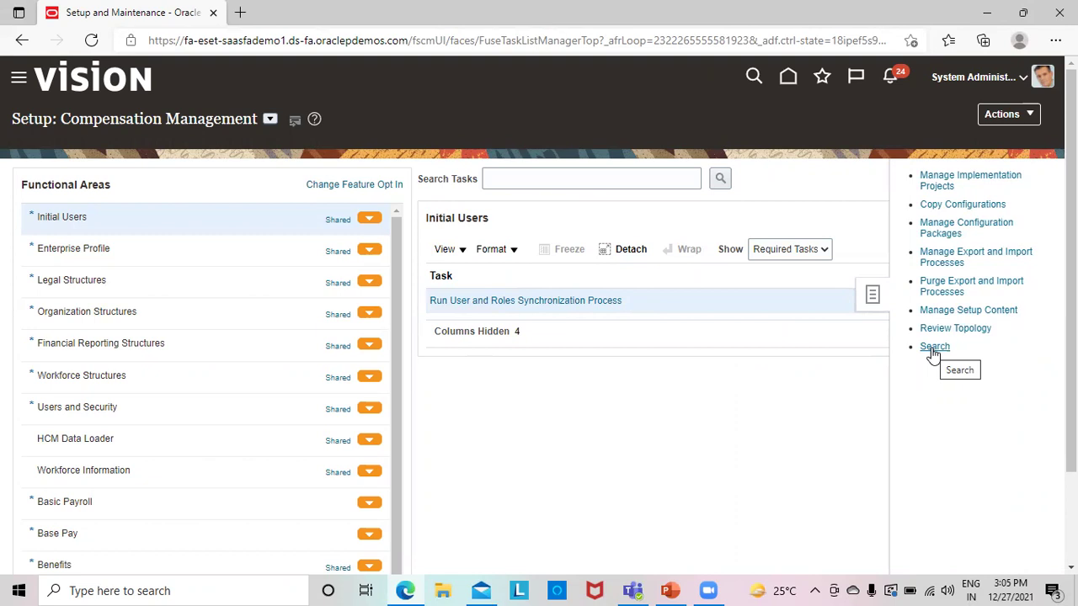
left_click(934, 347)
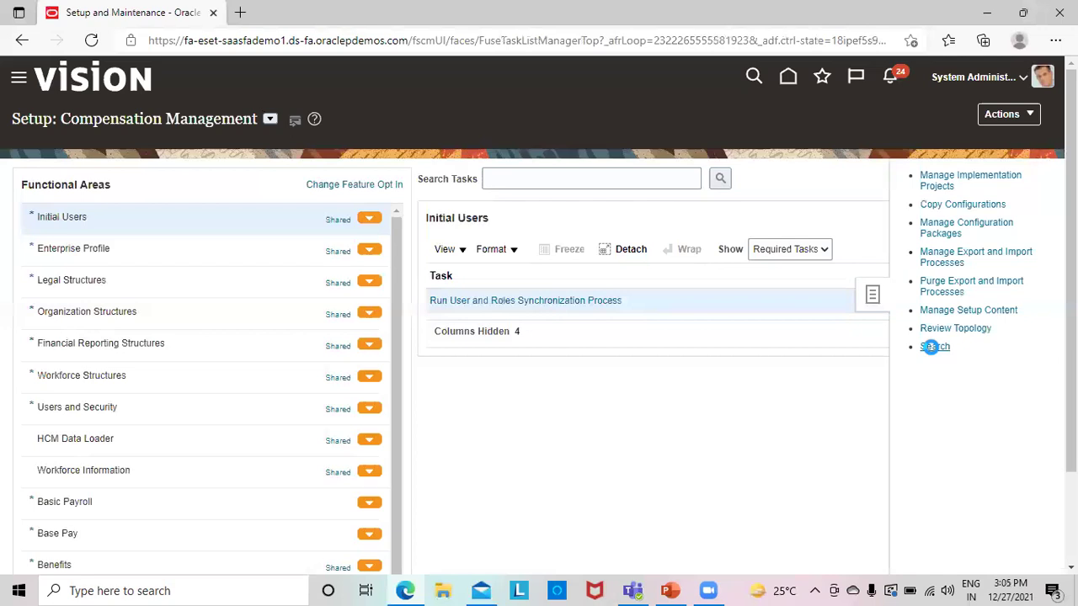
left_click(265, 175)
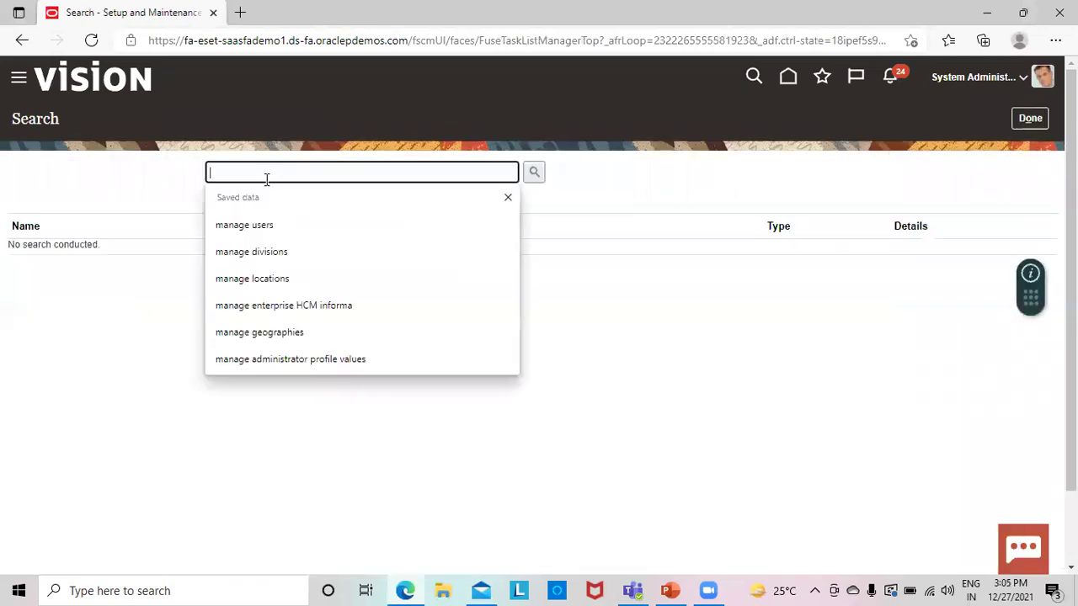
type("manage")
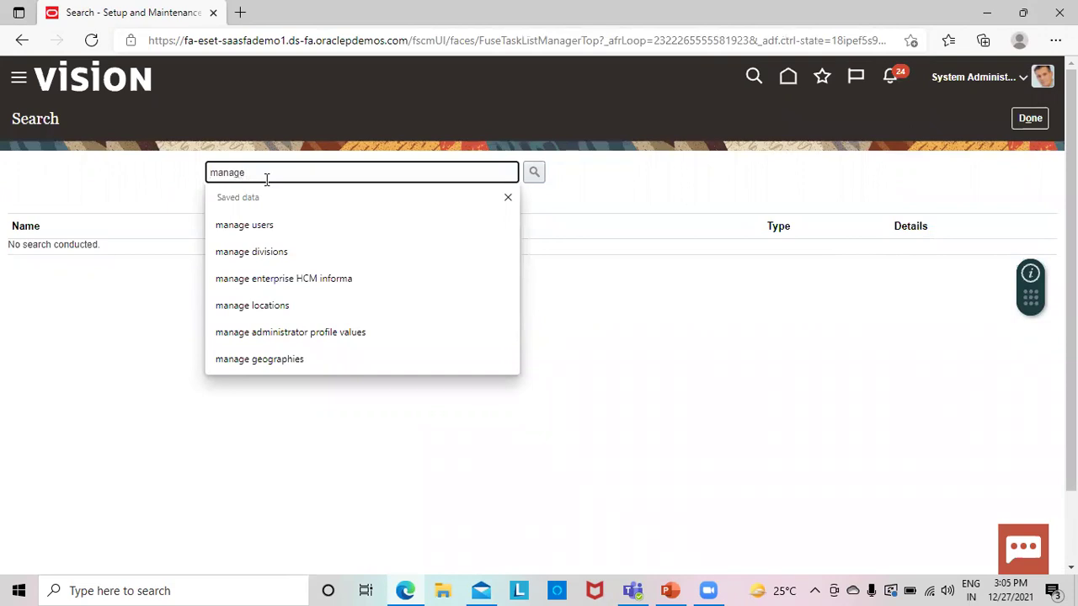
type(" geographies")
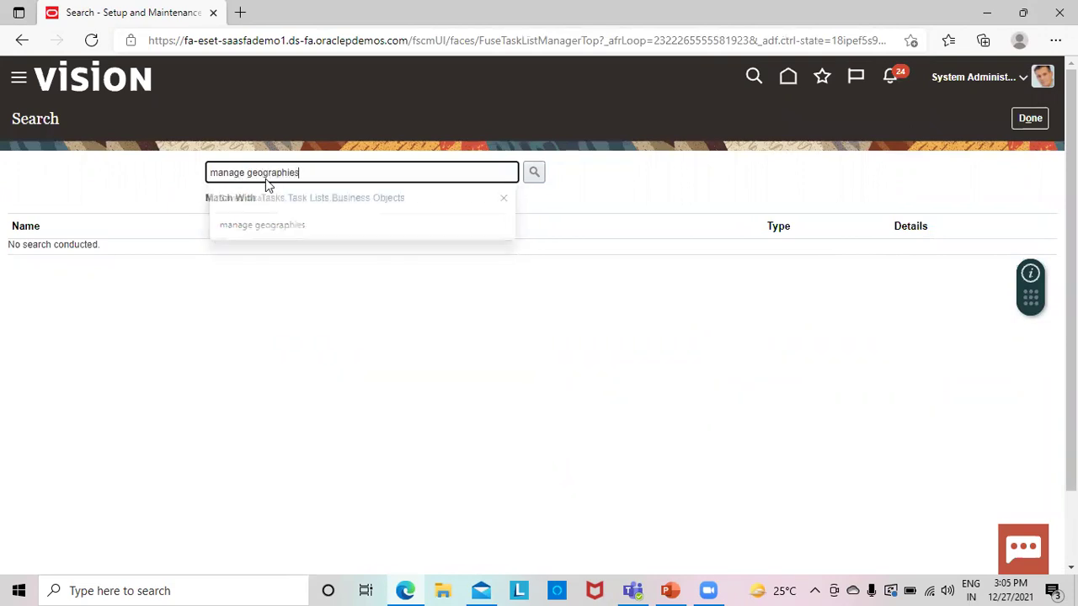
key("Return")
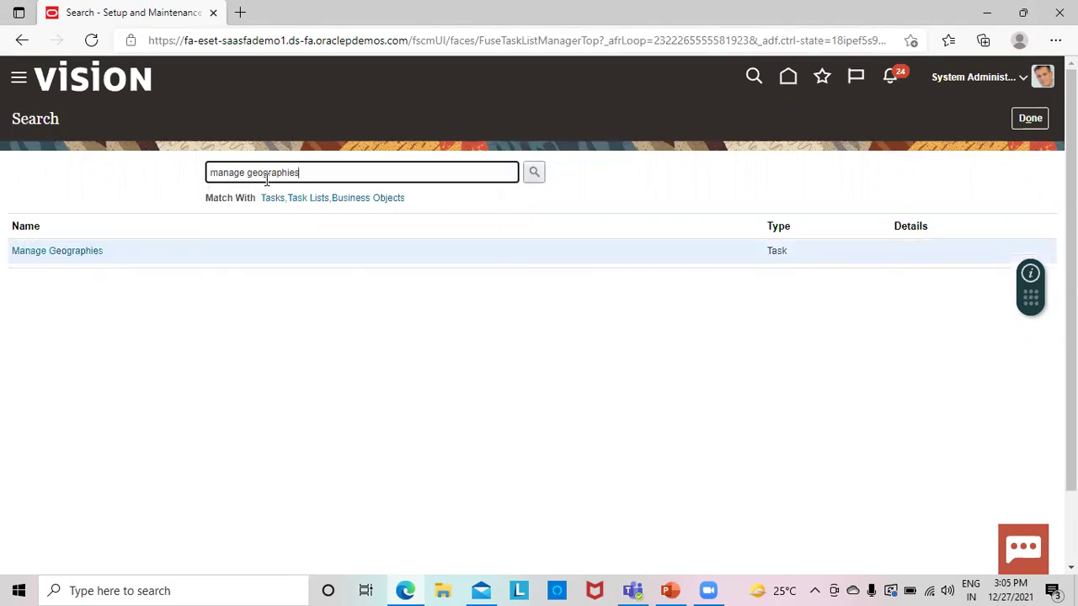
left_click(66, 256)
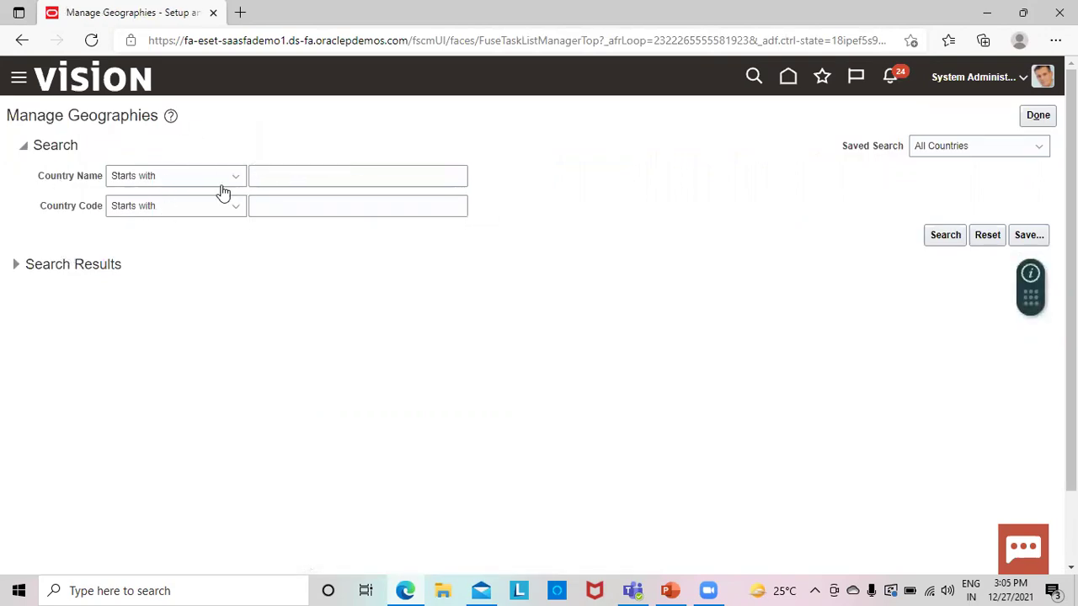
Step: Search by country code US so United States appears with all geography setups completed
left_click(288, 202)
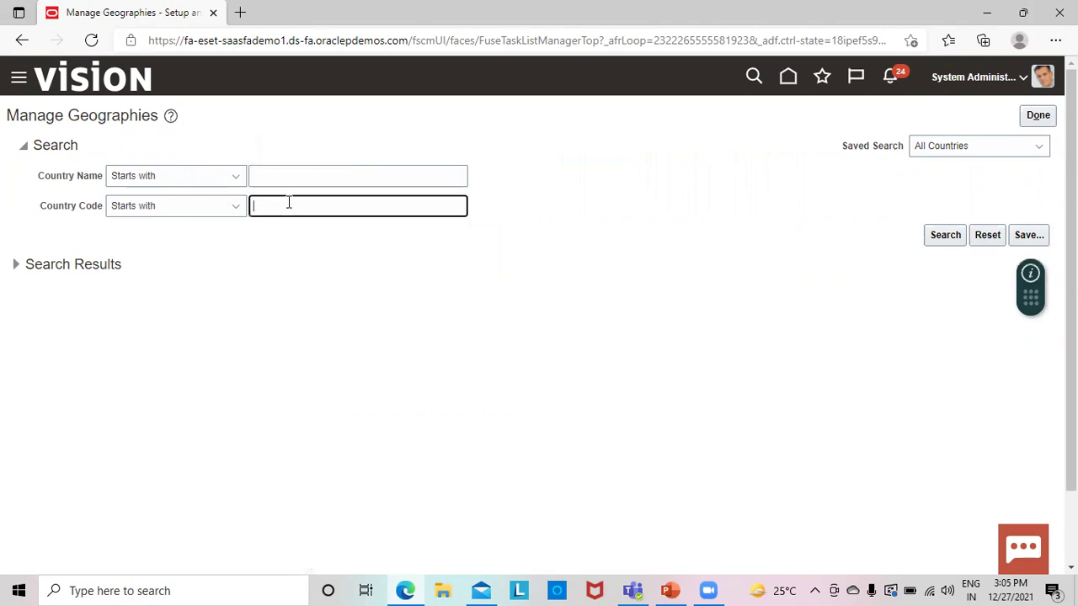
type("US")
left_click(941, 238)
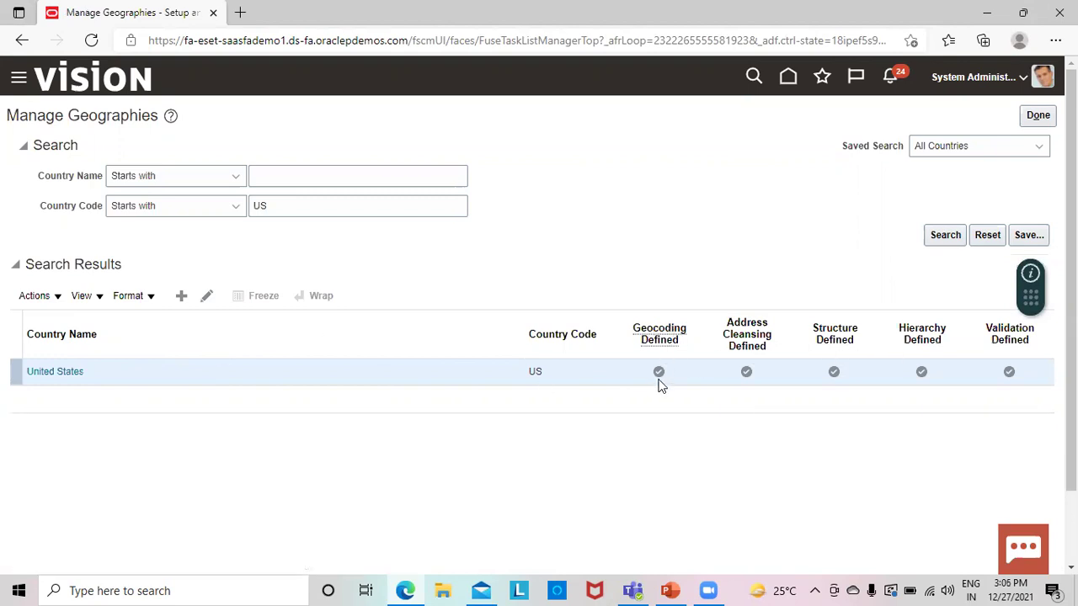
mouse_move(661, 381)
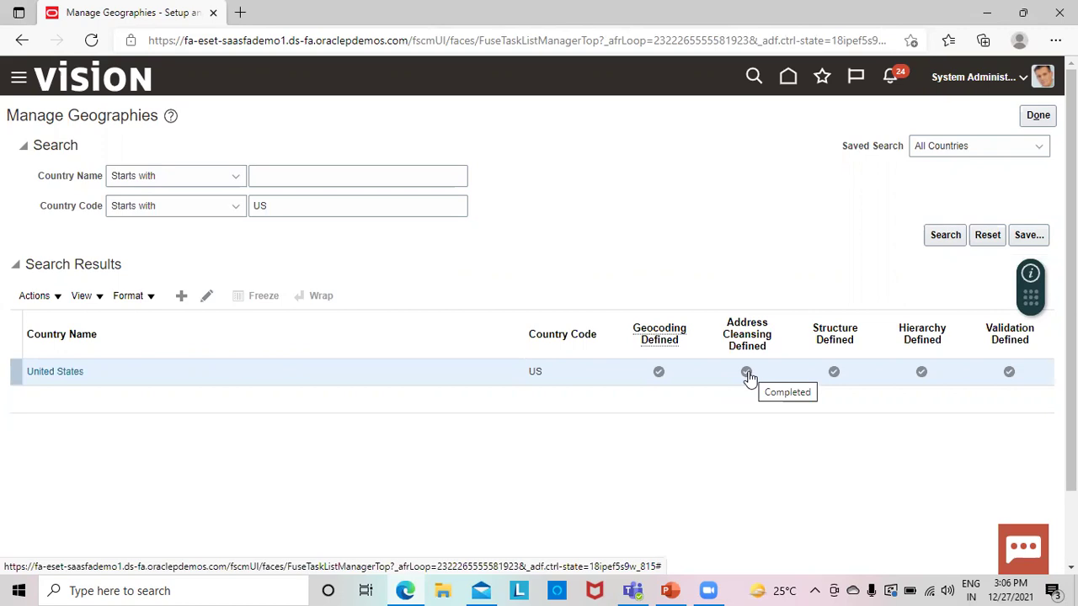
left_click(835, 373)
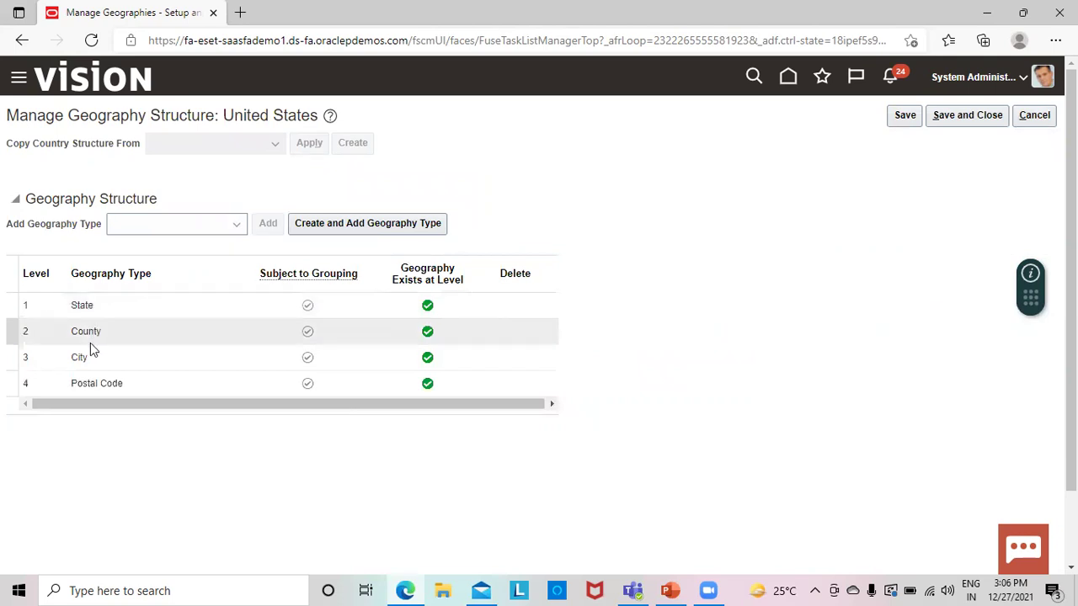
left_click(238, 225)
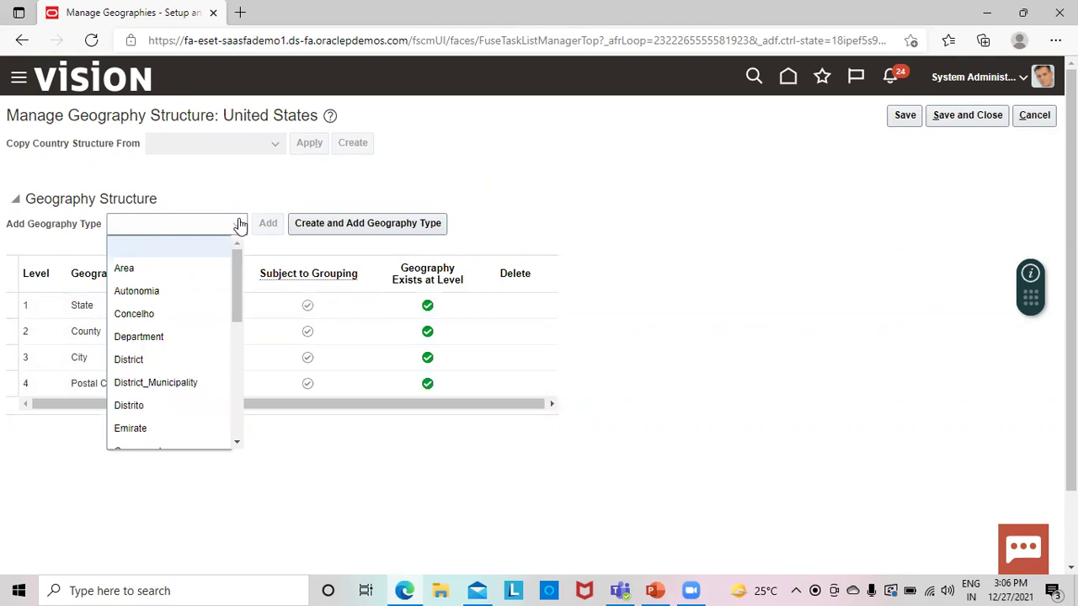
left_click(129, 359)
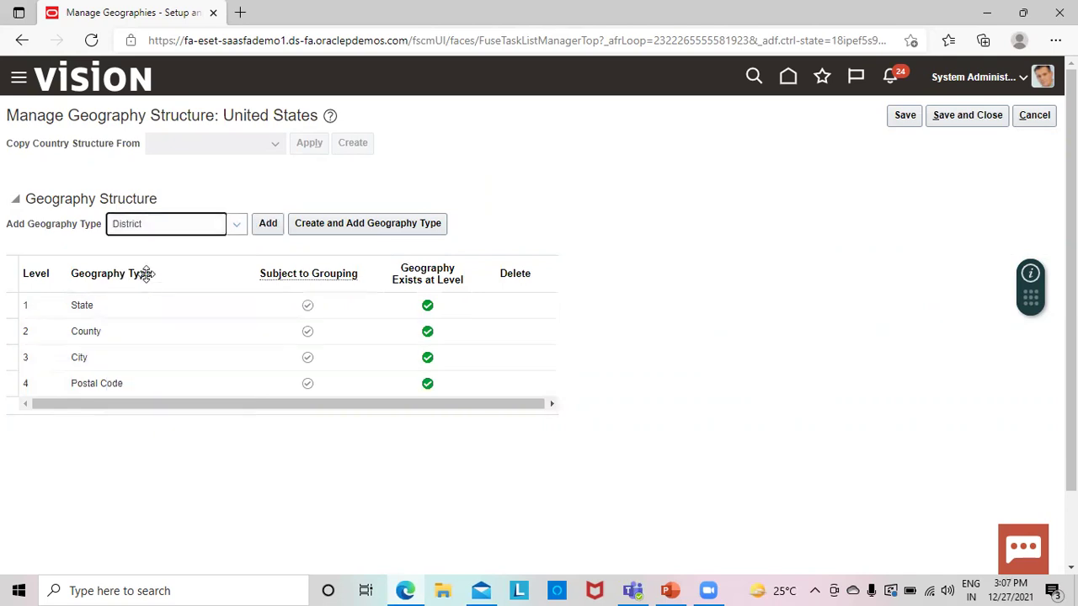
left_click(268, 225)
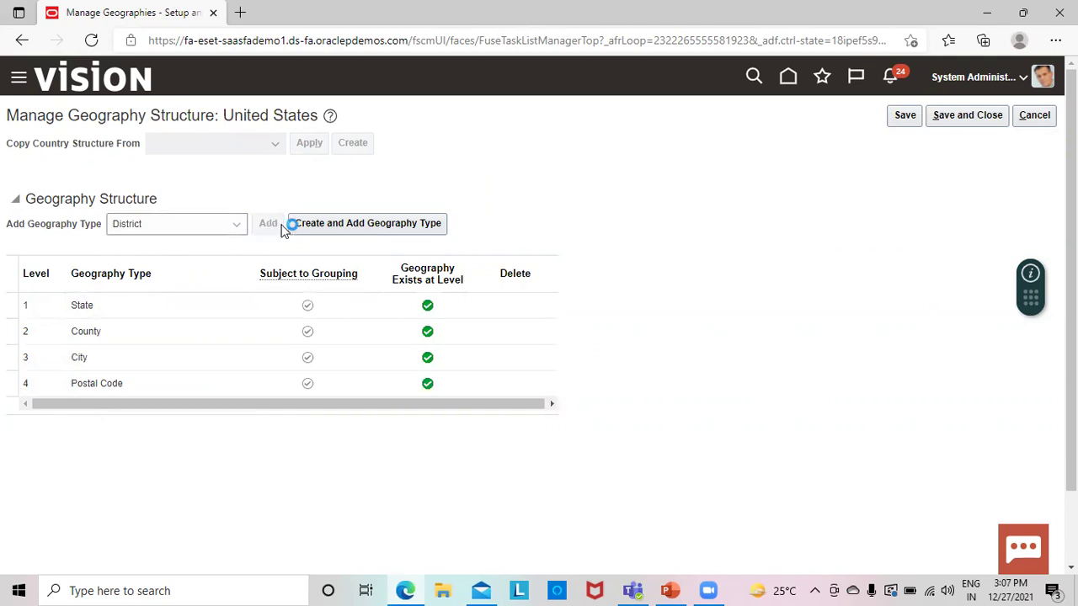
left_click(232, 226)
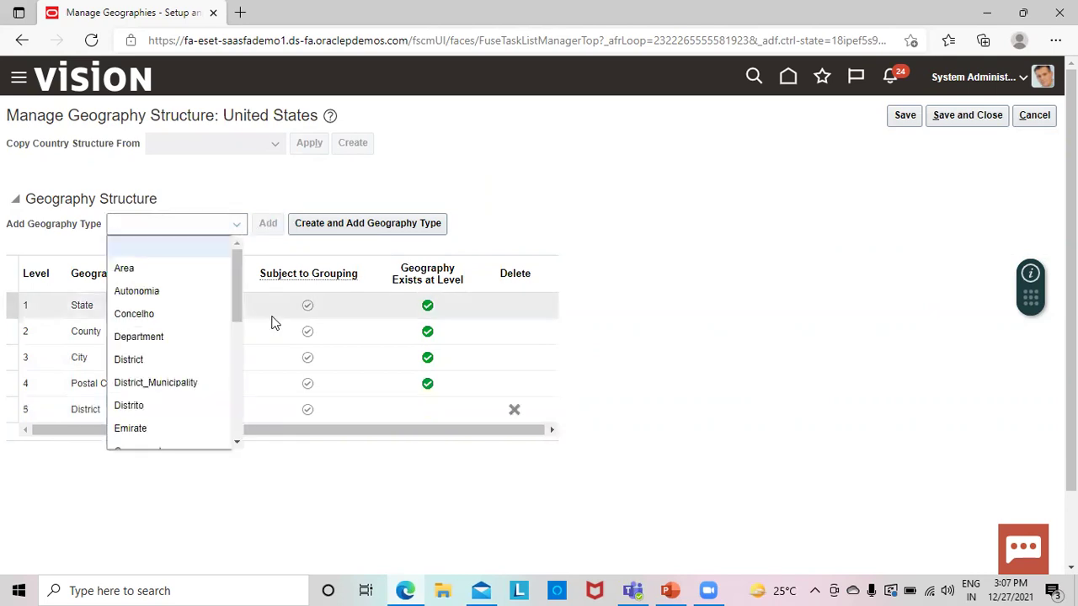
left_click_drag(237, 300, 238, 258)
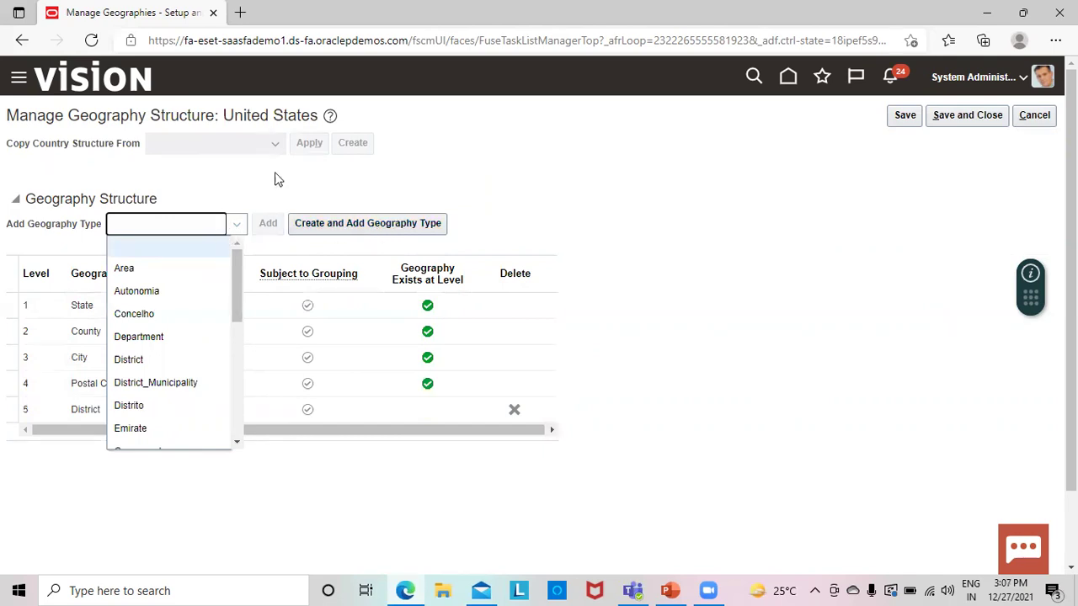
left_click(302, 177)
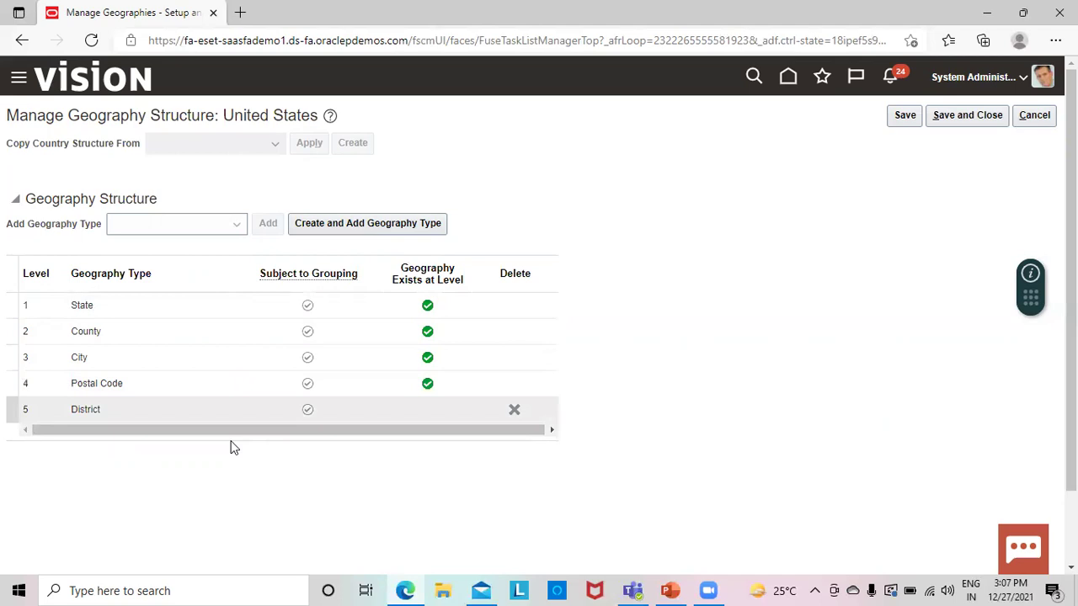
left_click(515, 411)
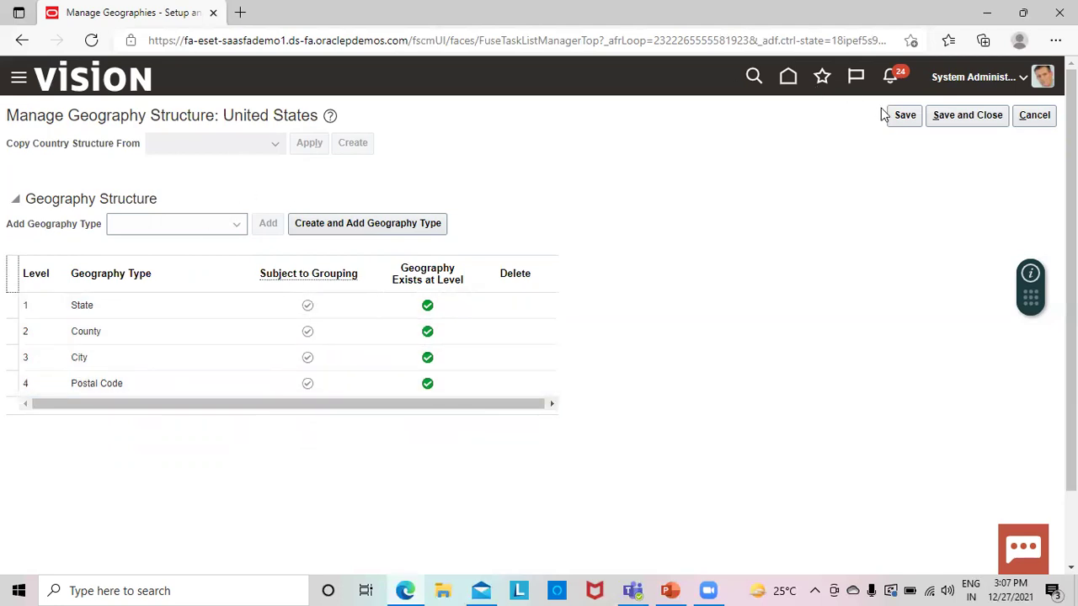
left_click(1035, 118)
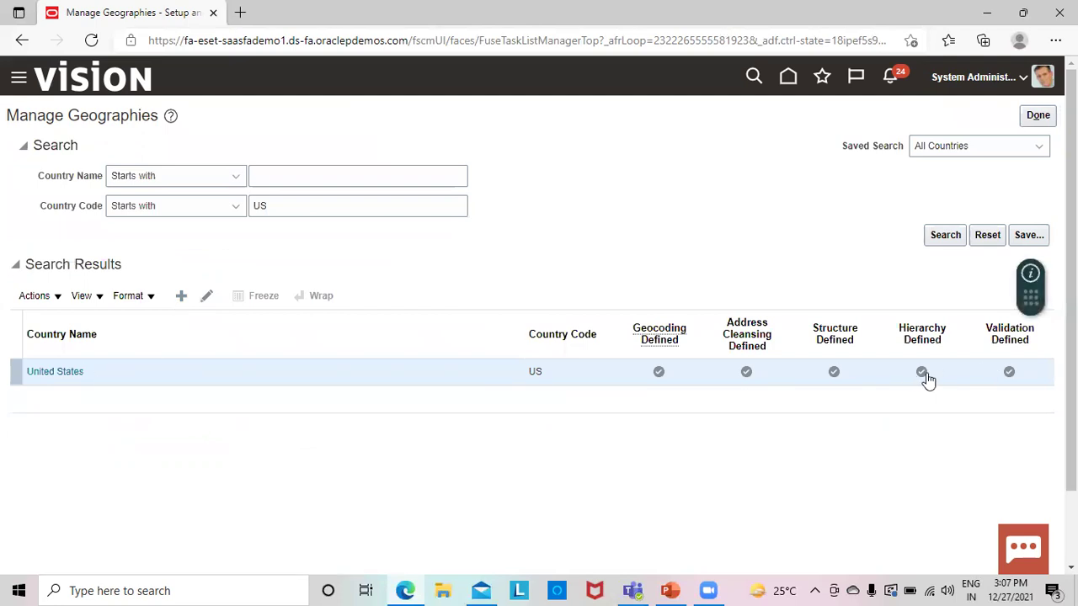
left_click(50, 300)
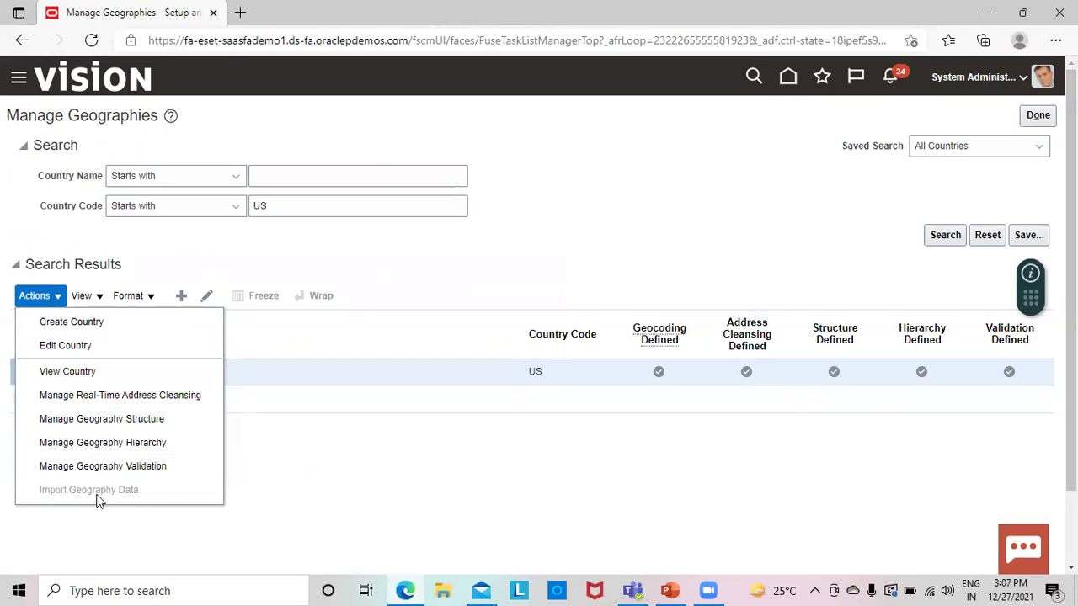
left_click(333, 438)
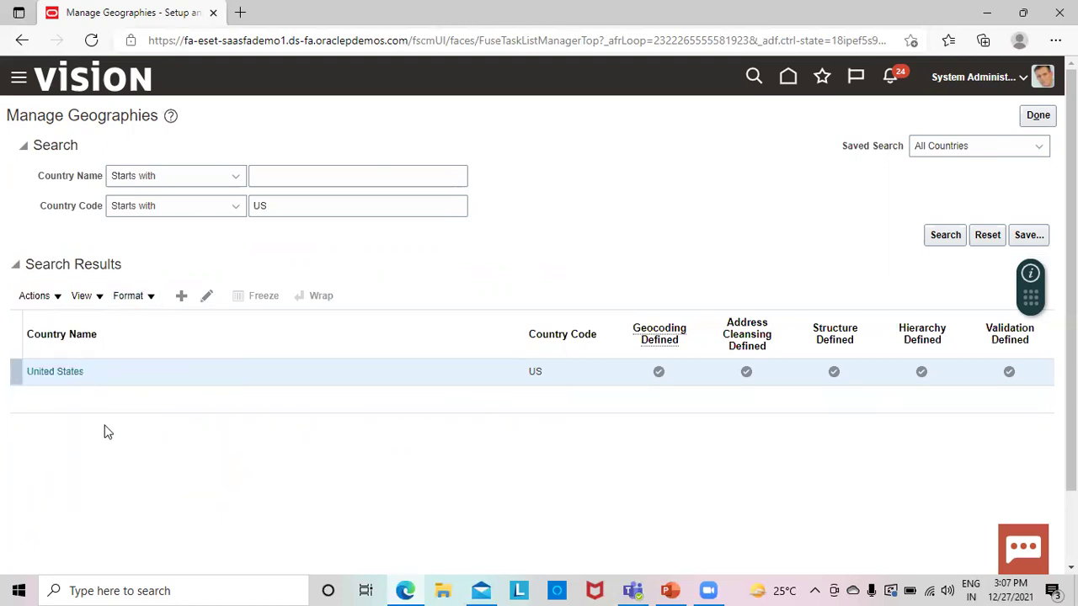
left_click(47, 298)
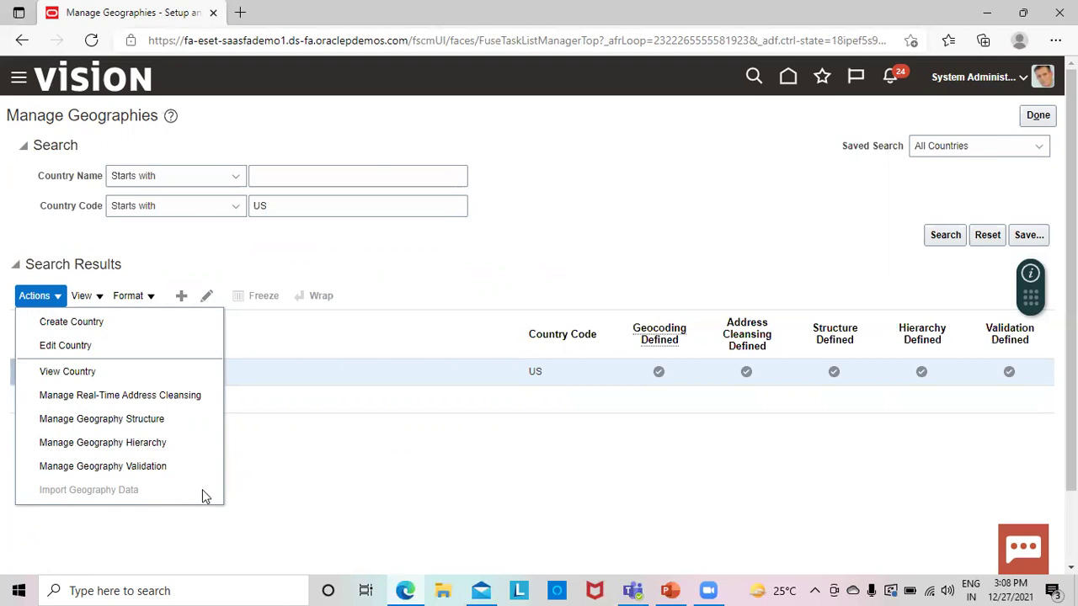
left_click(565, 495)
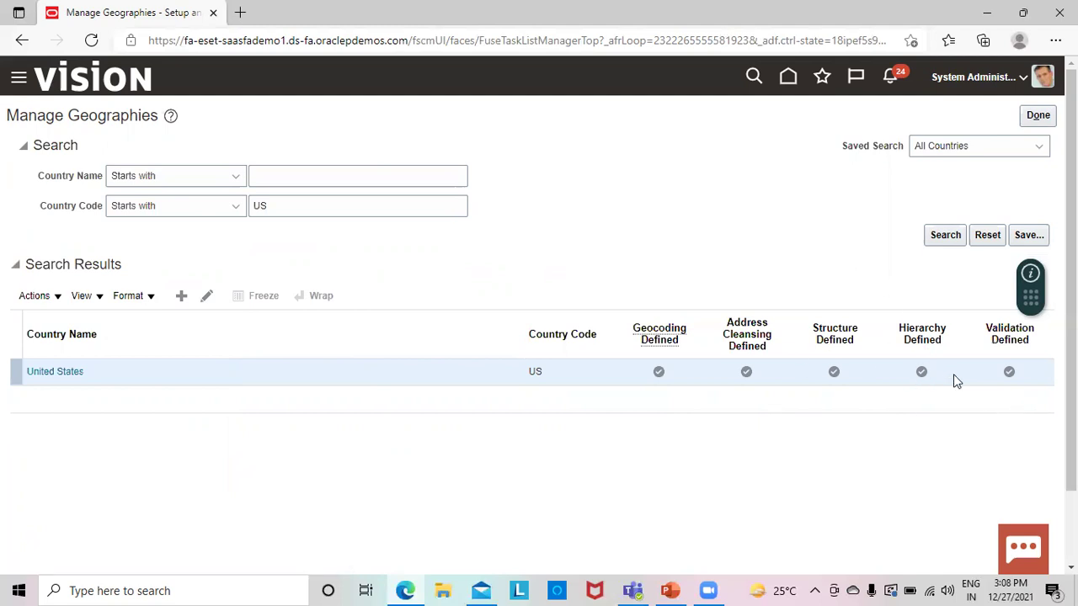
Step: Expand AK > Aleutians East Borough > Akutan to postal code 99553, then edit Akutan
left_click(921, 372)
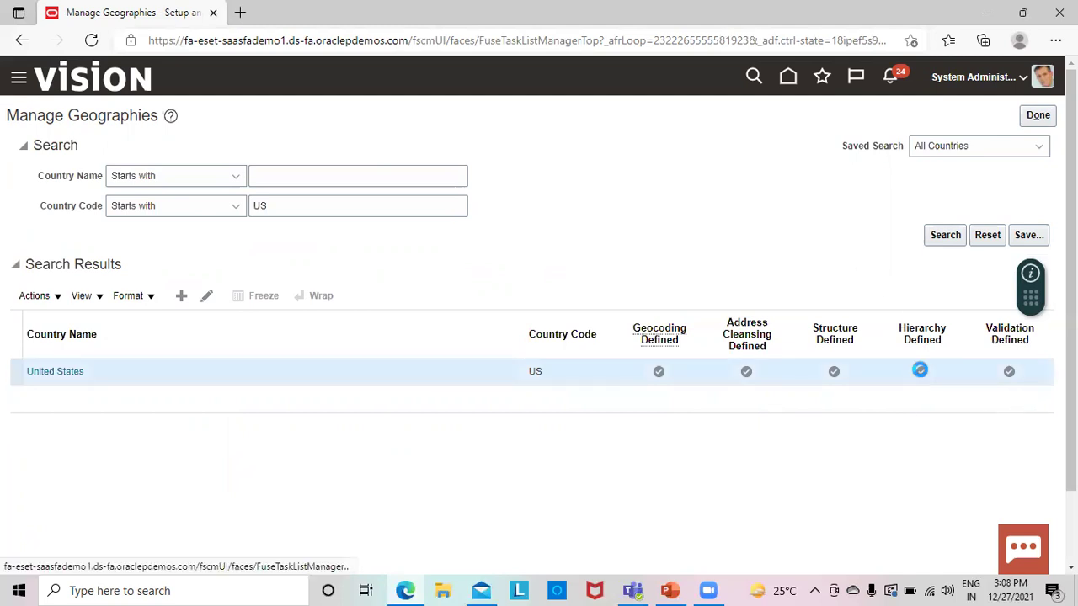
left_click(920, 371)
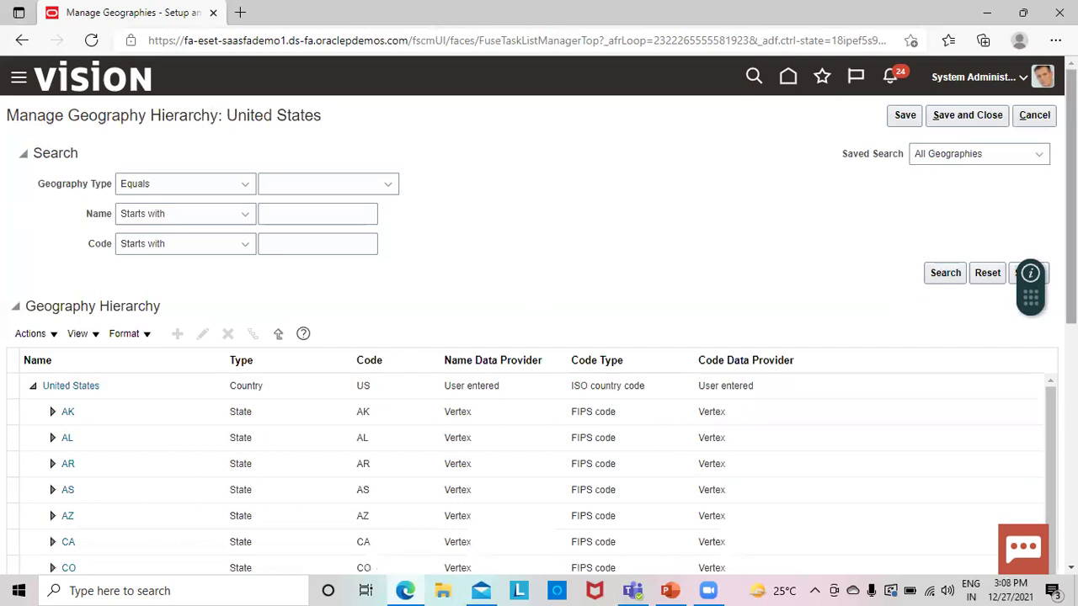
scroll(539, 337, "down", 2)
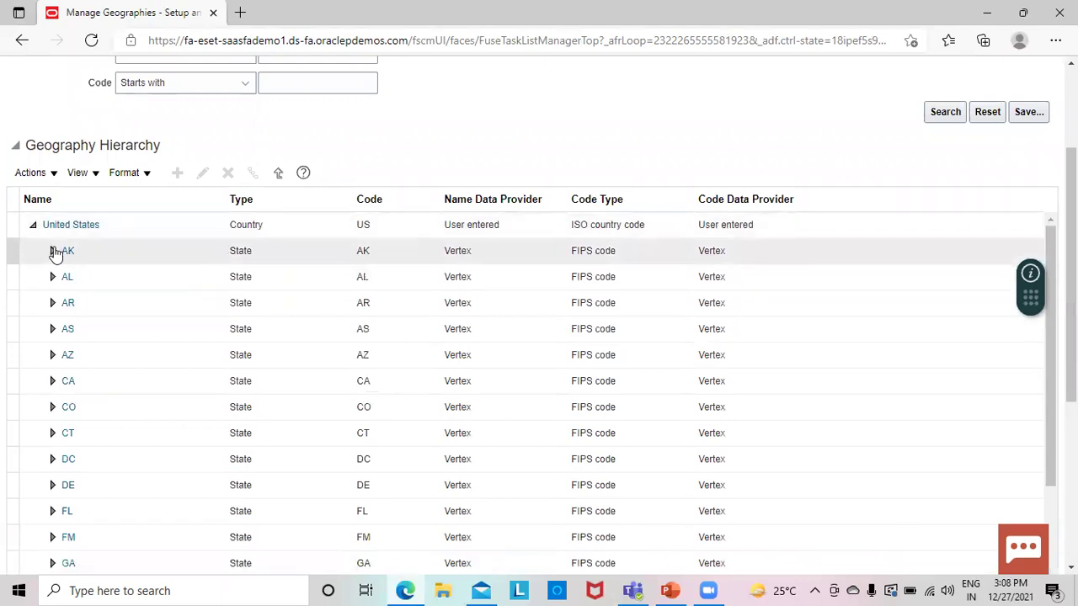
left_click(54, 252)
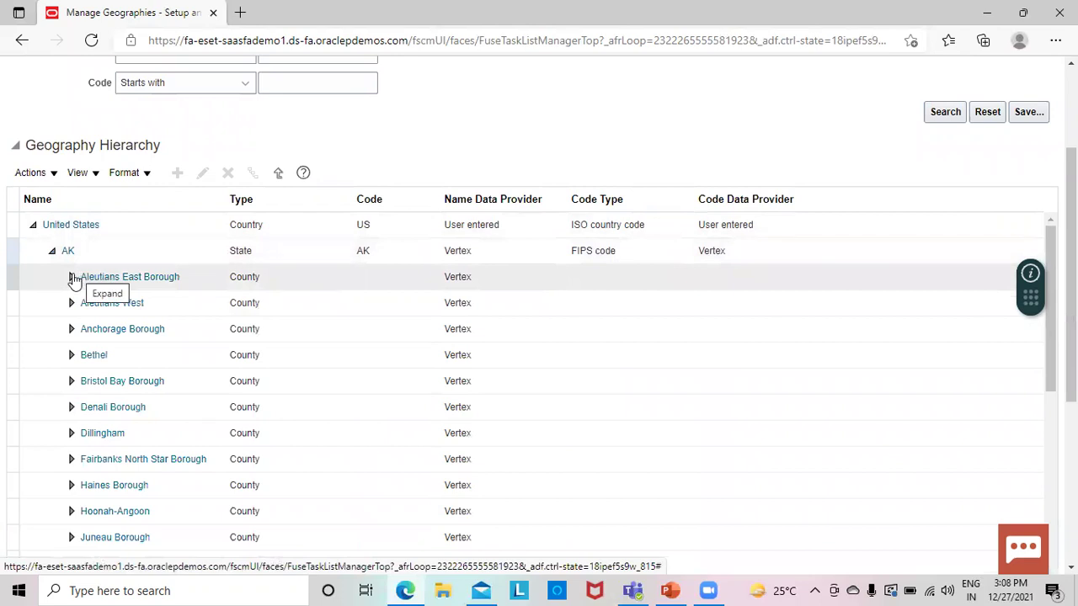
left_click(72, 278)
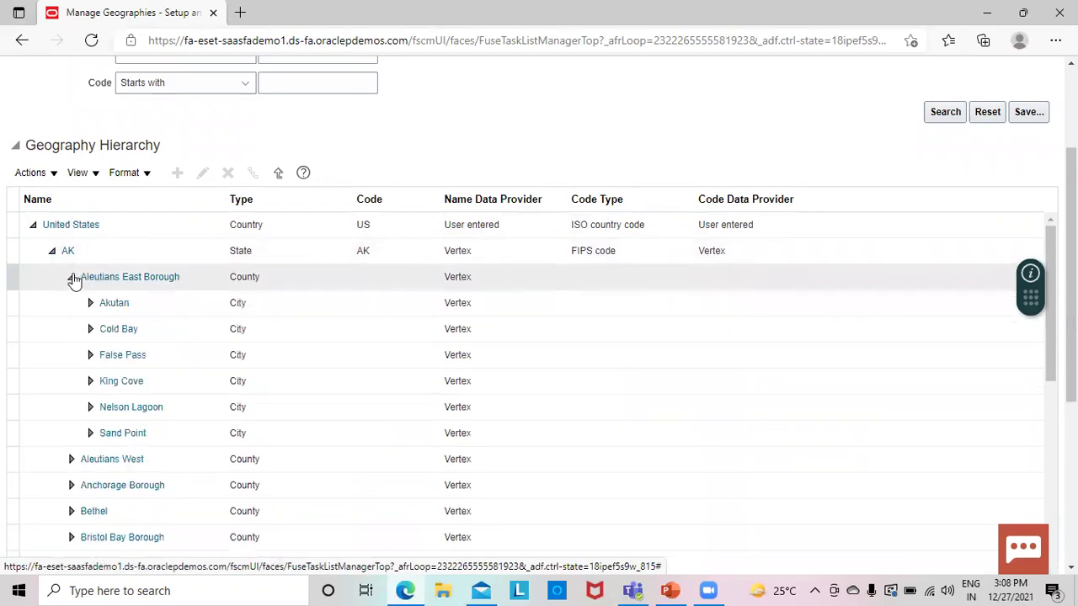
left_click(91, 306)
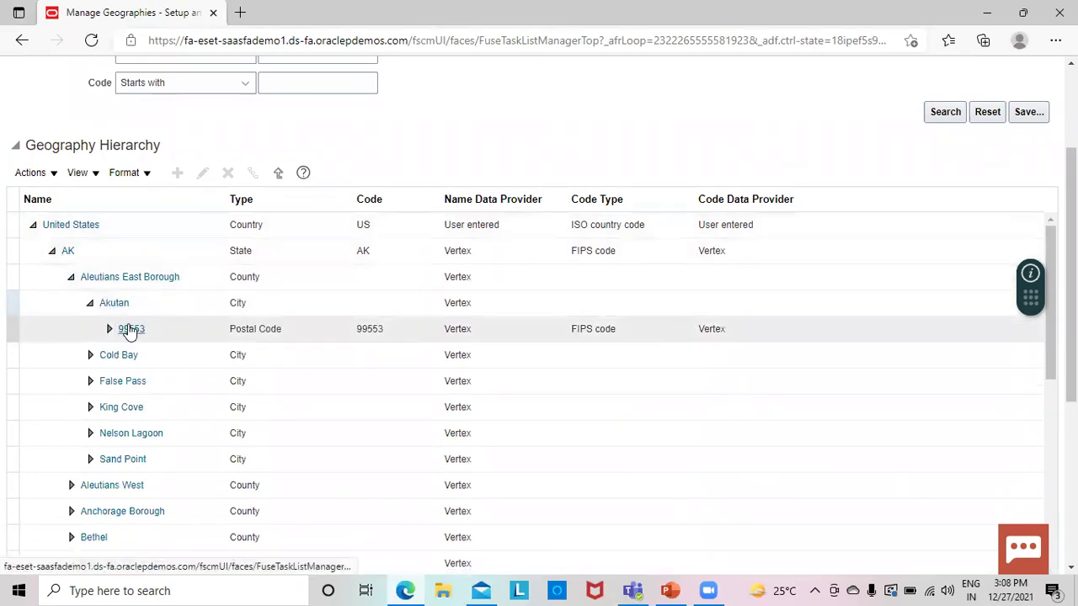
left_click(131, 330)
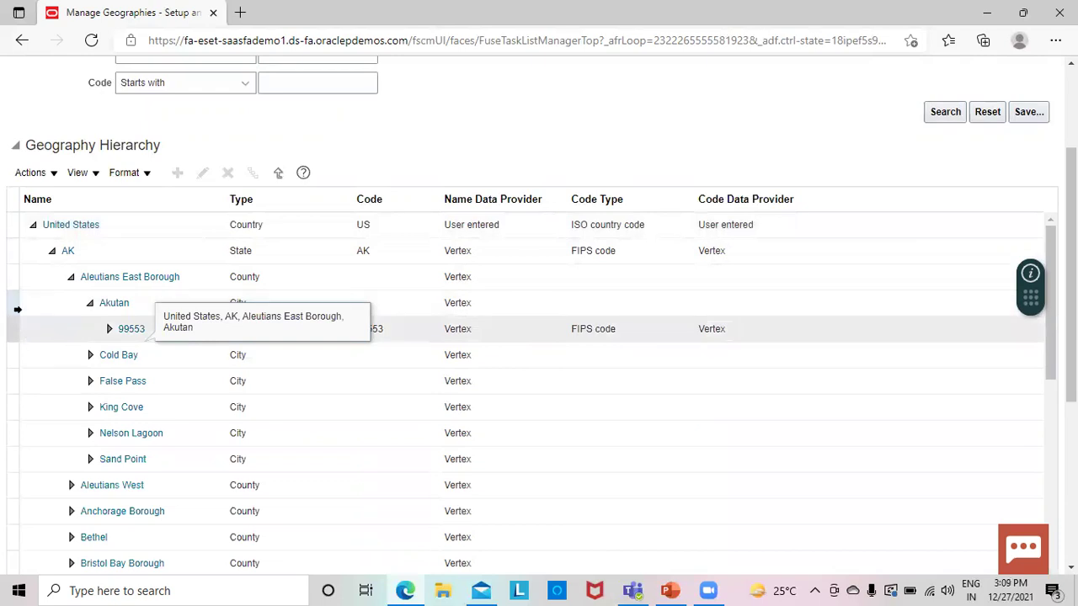
left_click(14, 301)
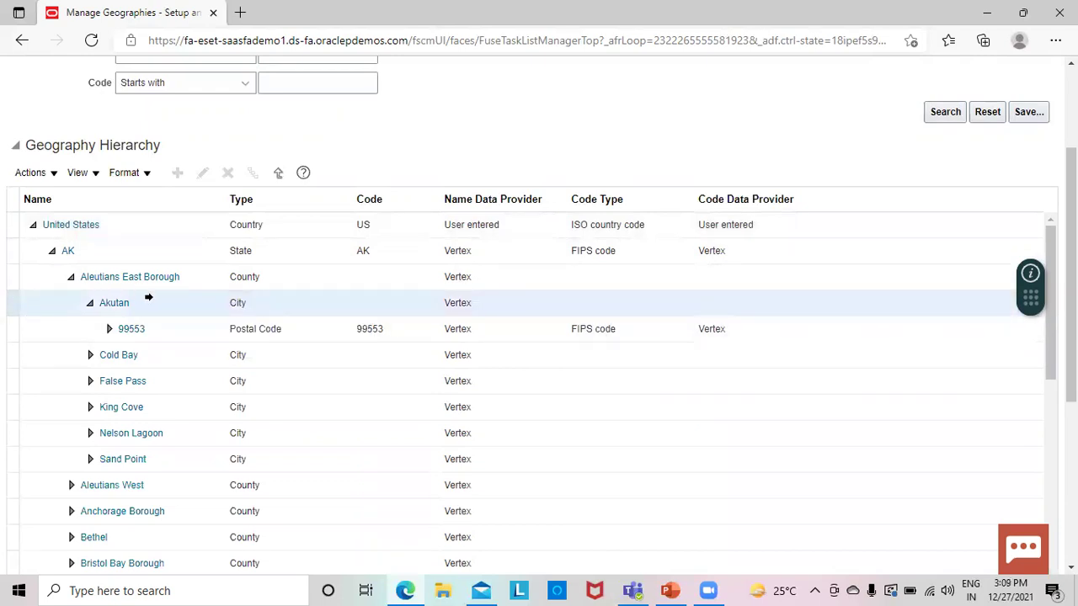
left_click(204, 173)
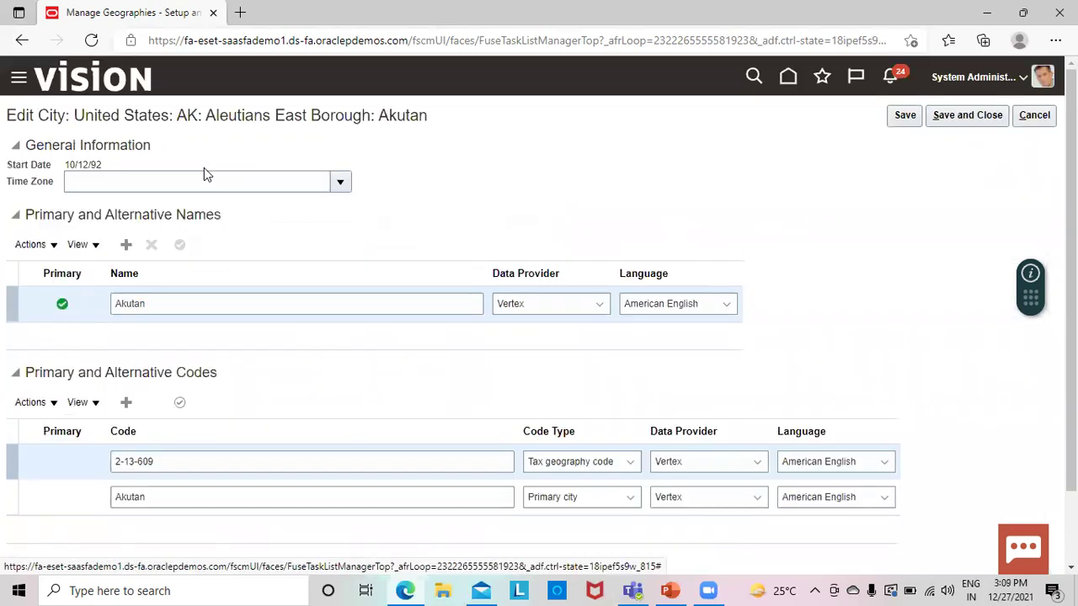
Step: Add a blank alternative name row for Akutan, then cancel the edit without saving
left_click(126, 245)
left_click(129, 303)
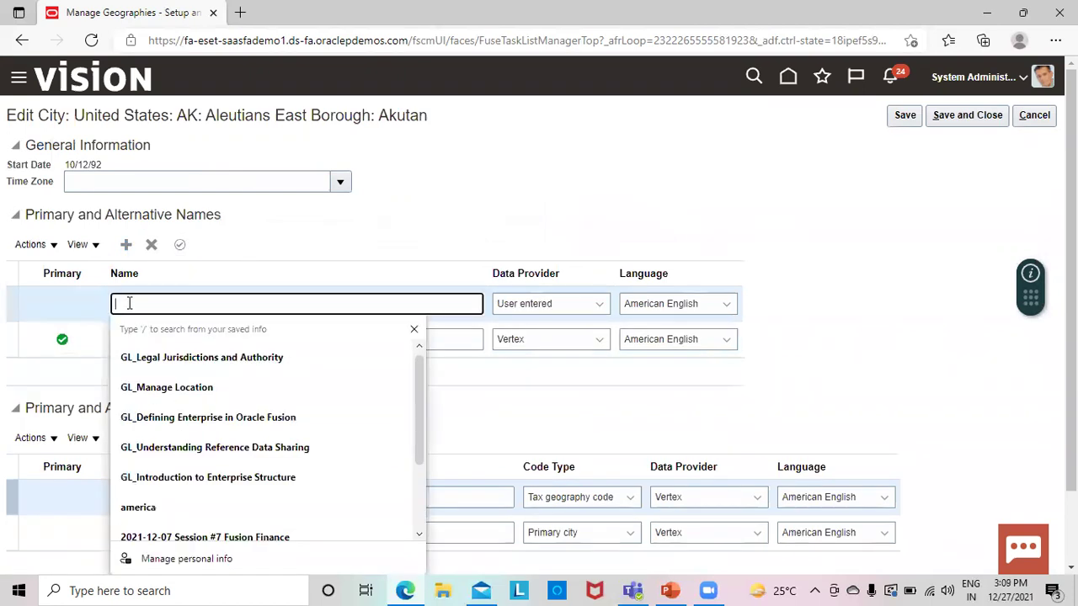
left_click(413, 330)
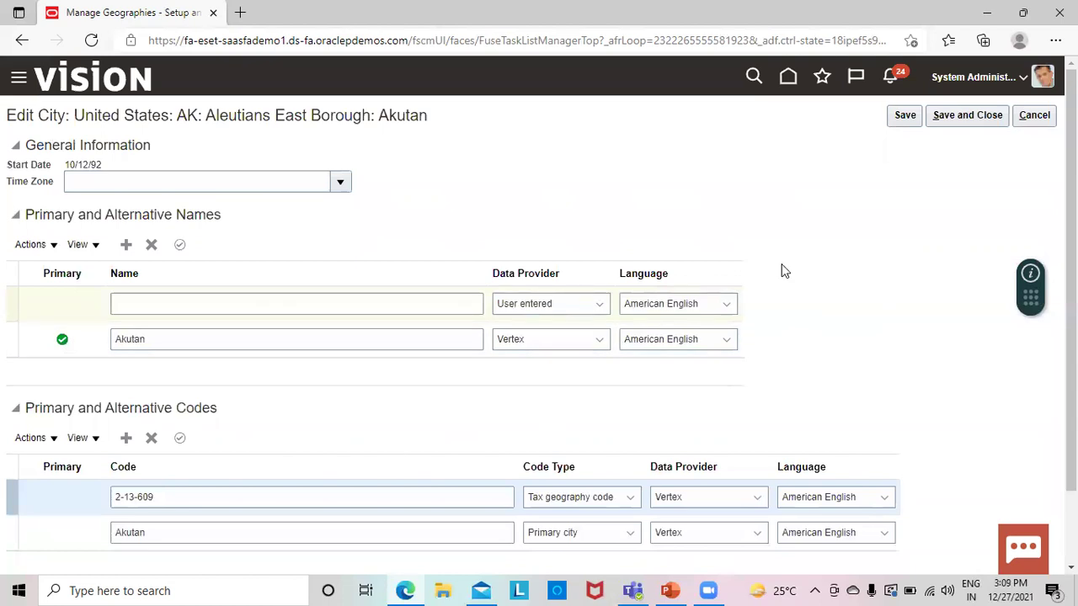
left_click(1035, 118)
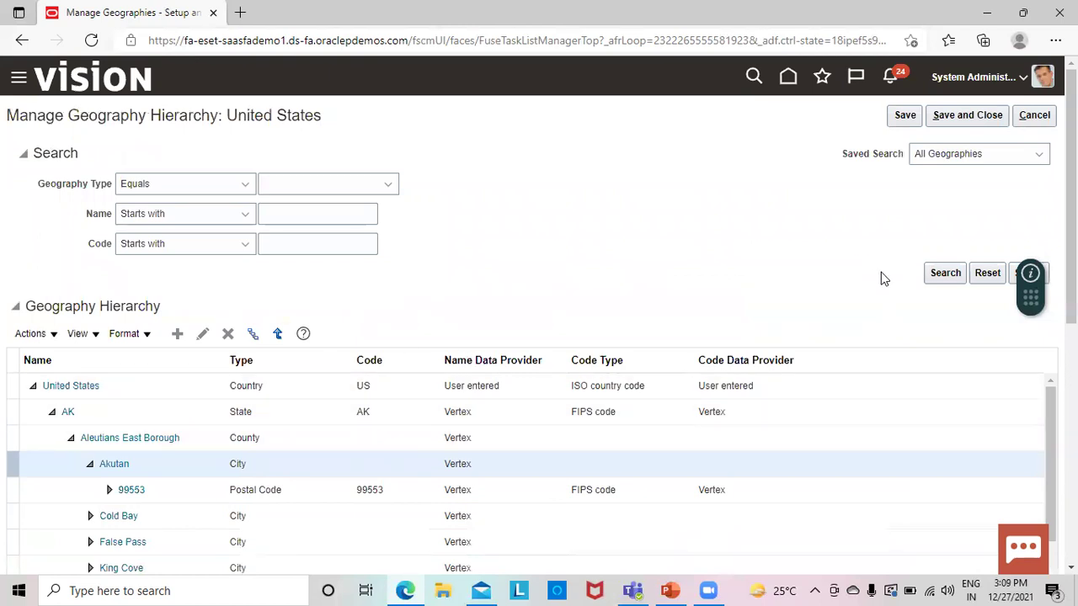
Step: Cancel the unsaved hierarchy and open the United States geography validation settings
left_click(1034, 116)
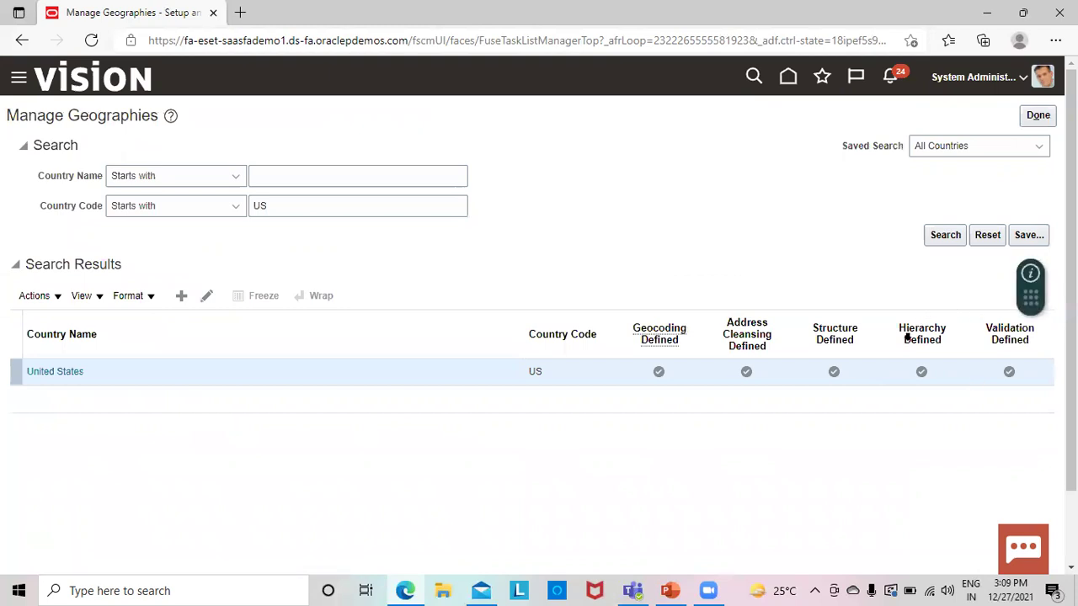
left_click(1010, 372)
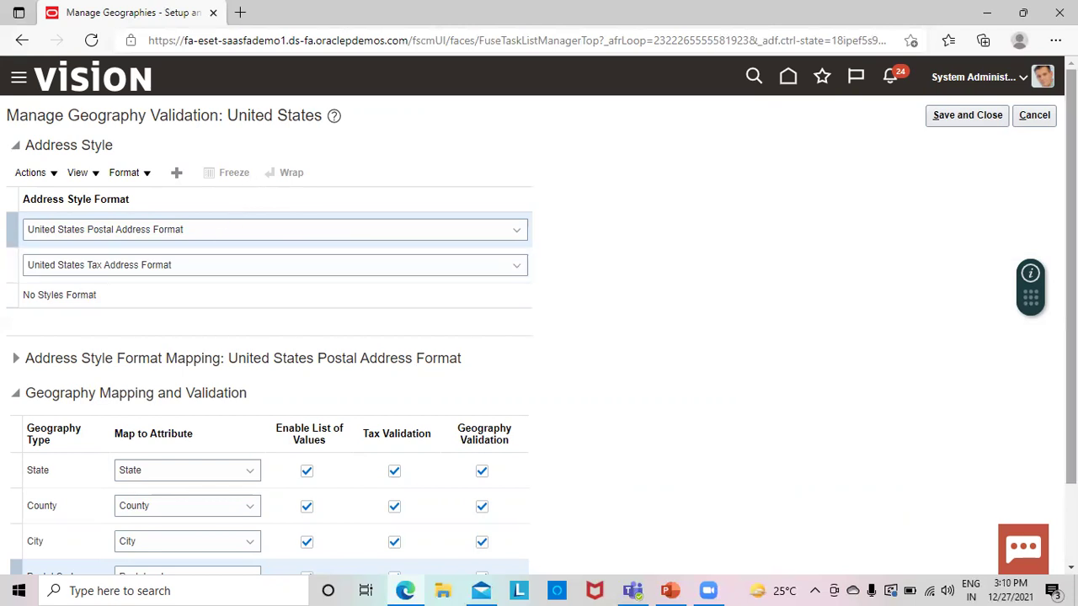
Step: Toggle State tax validation off and back on, then cancel the validation settings unsaved
scroll(618, 392, "down", 1)
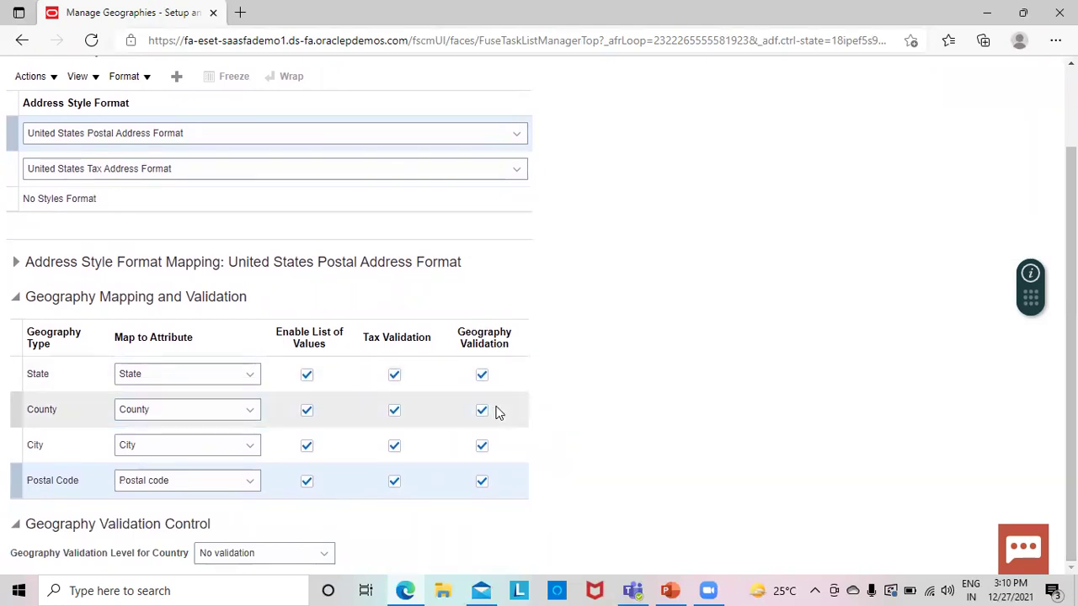
left_click(394, 376)
left_click(394, 375)
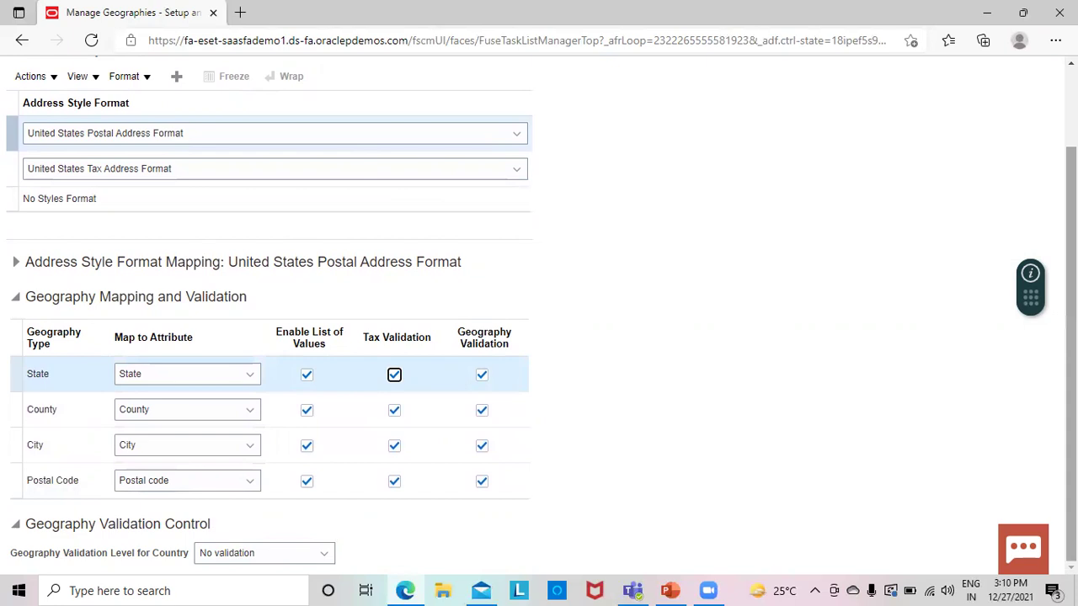
scroll(1071, 337, "up", 2)
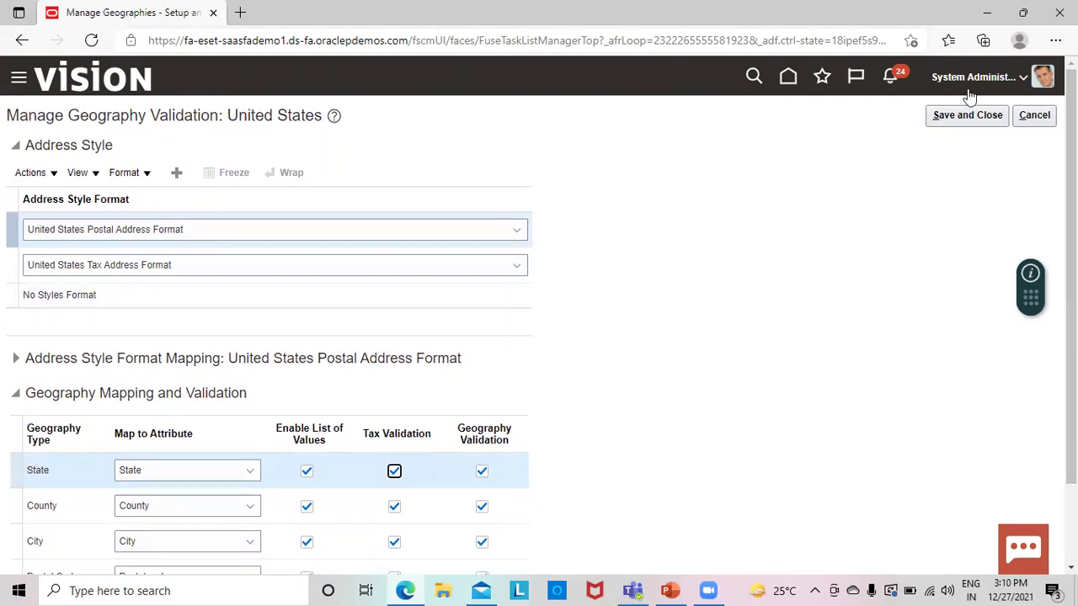
left_click(1035, 114)
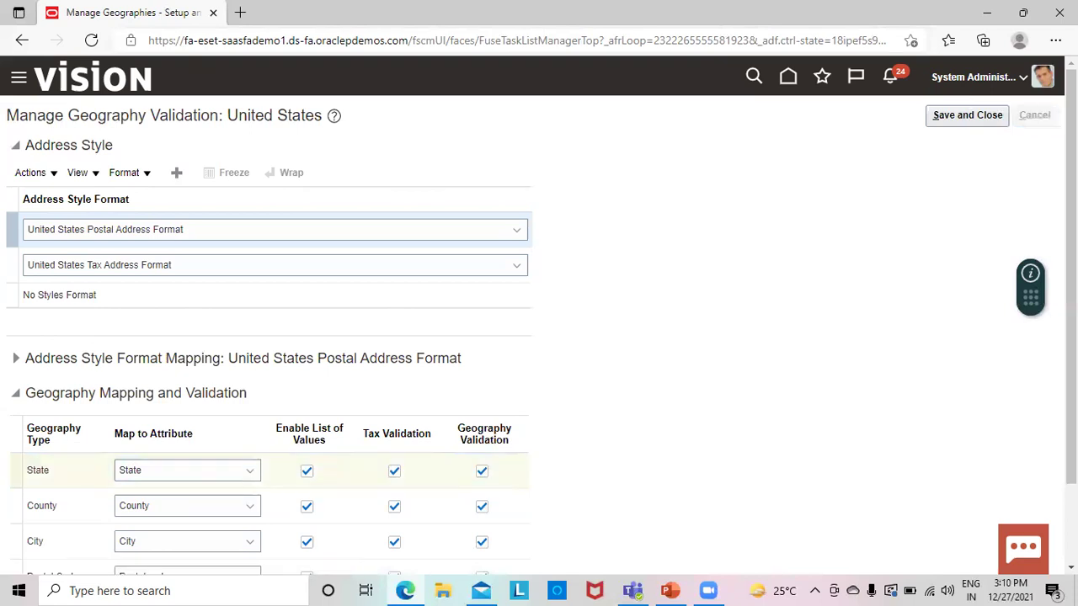